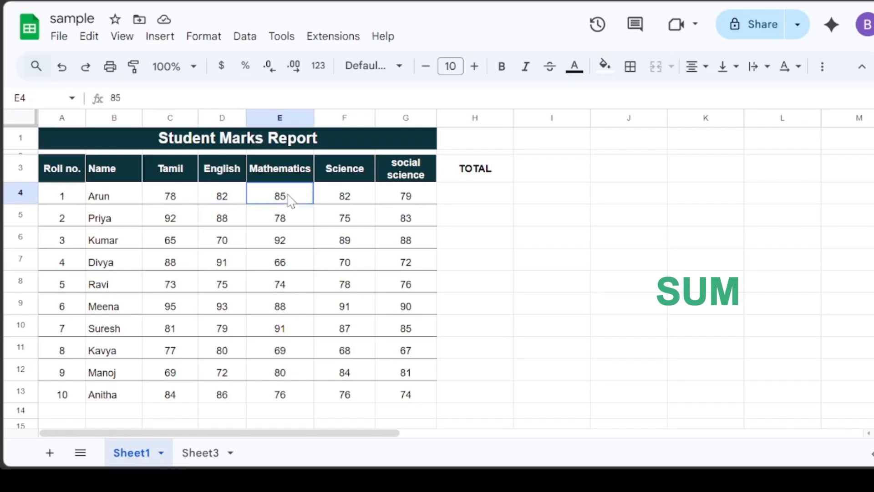
left_click(346, 199)
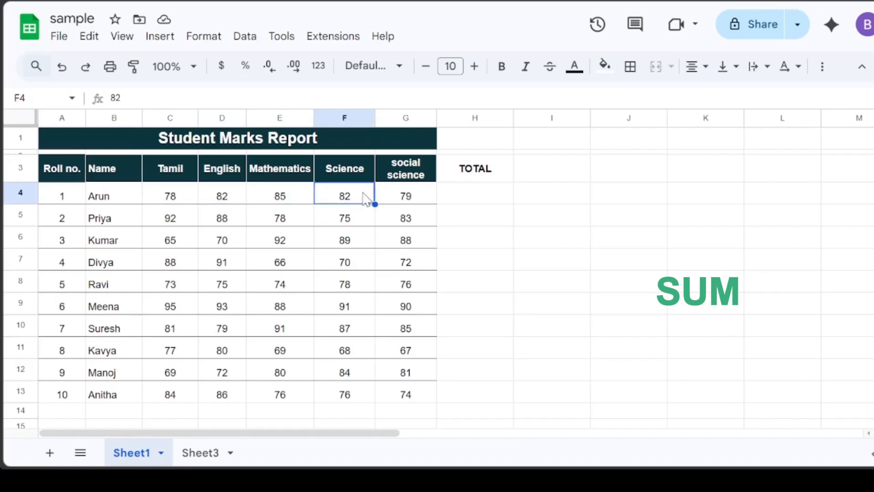
left_click(403, 199)
left_click(344, 237)
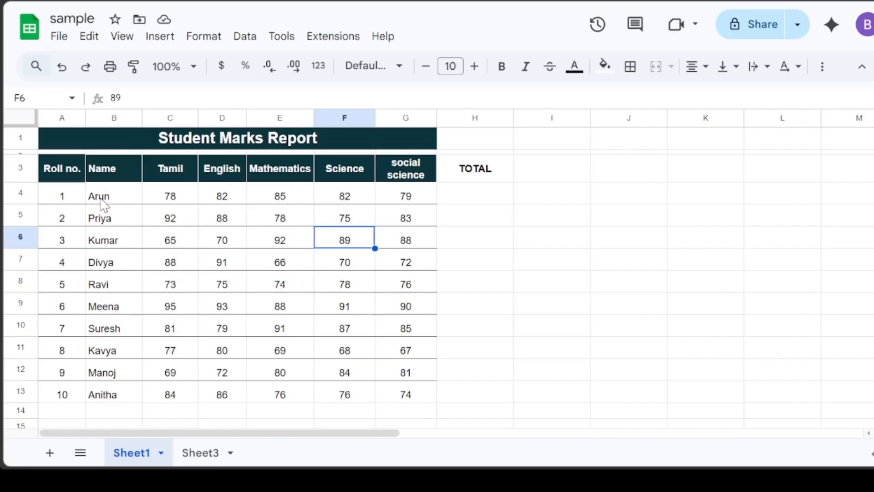
Step: Calculate the first student's total in H4 with a SUM formula over the subject marks C4:G4
left_click(477, 199)
type("=")
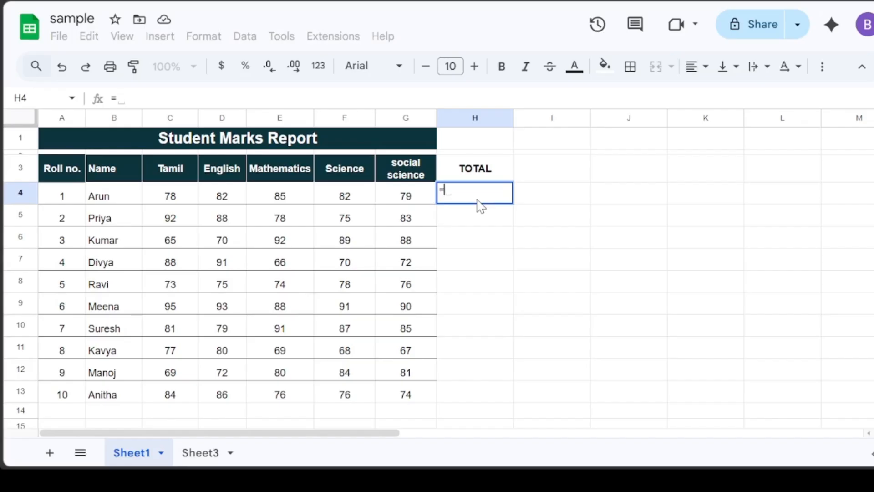
type("SUM")
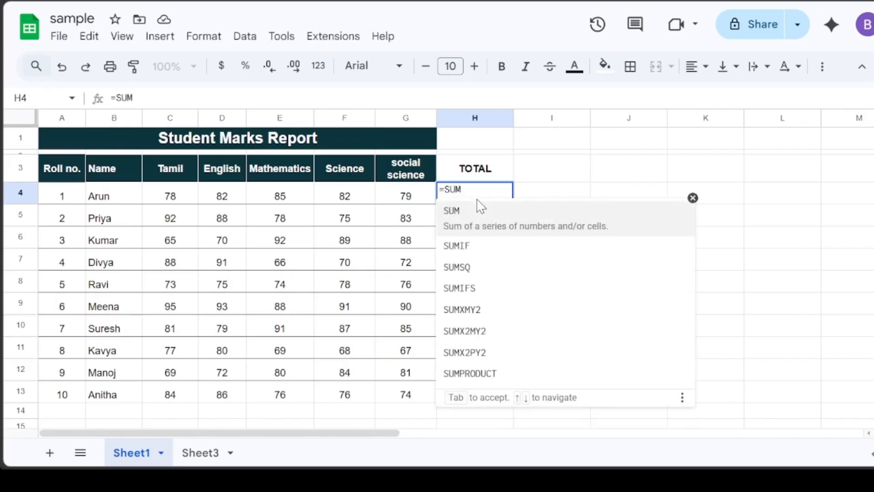
type("(")
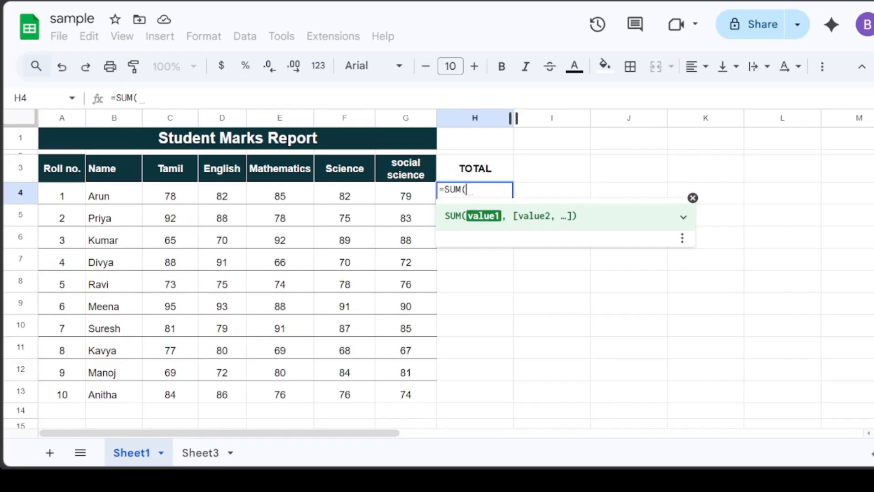
left_click(184, 197)
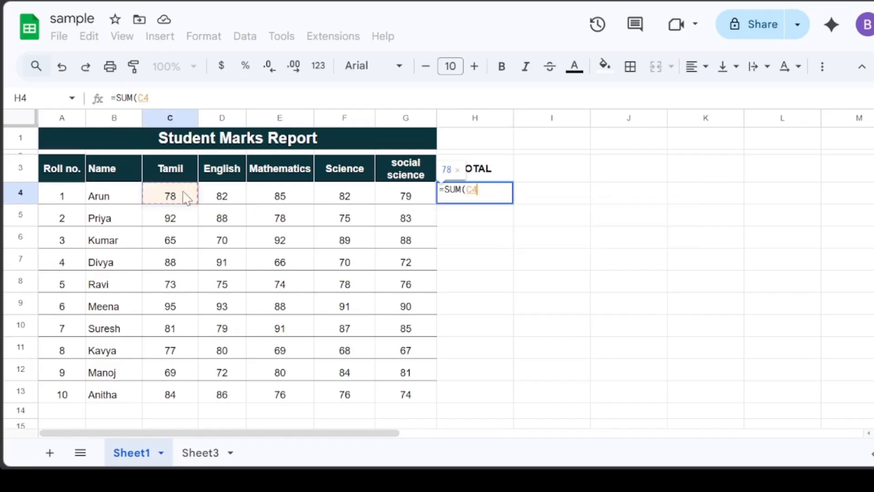
left_click_drag(184, 198, 412, 200)
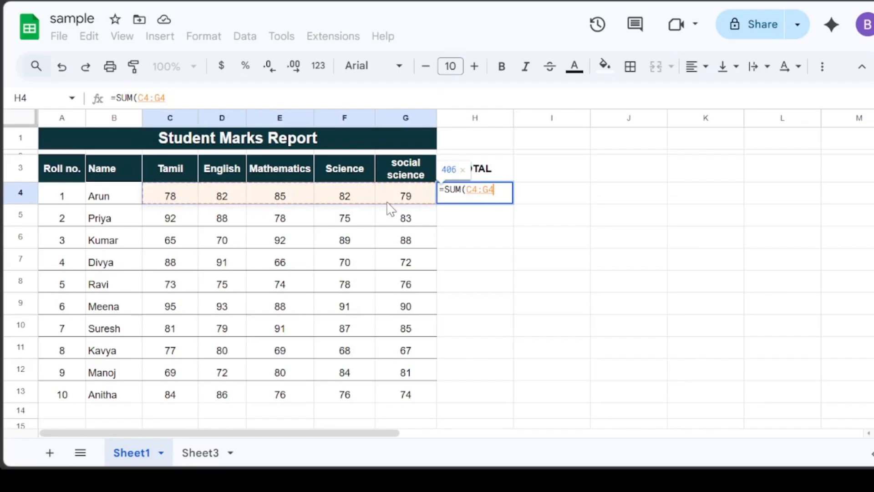
key("Return")
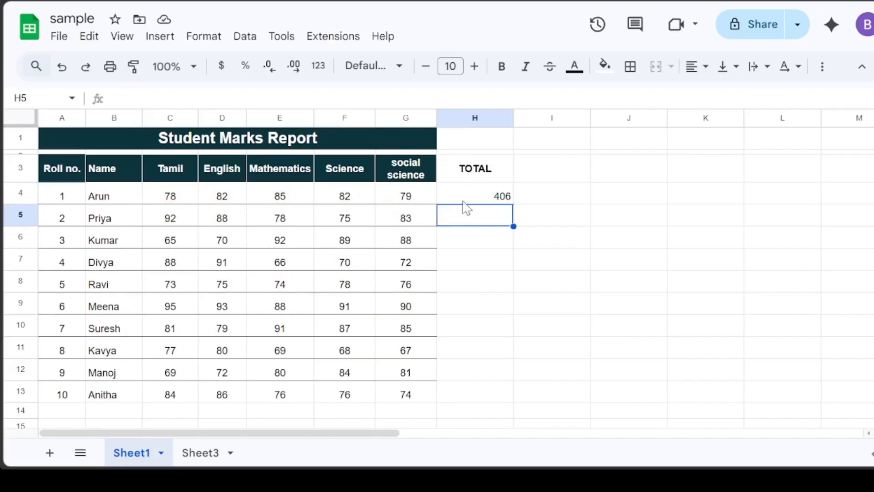
Step: Fill the total formula from H4 down through H13 for all the students
left_click(480, 197)
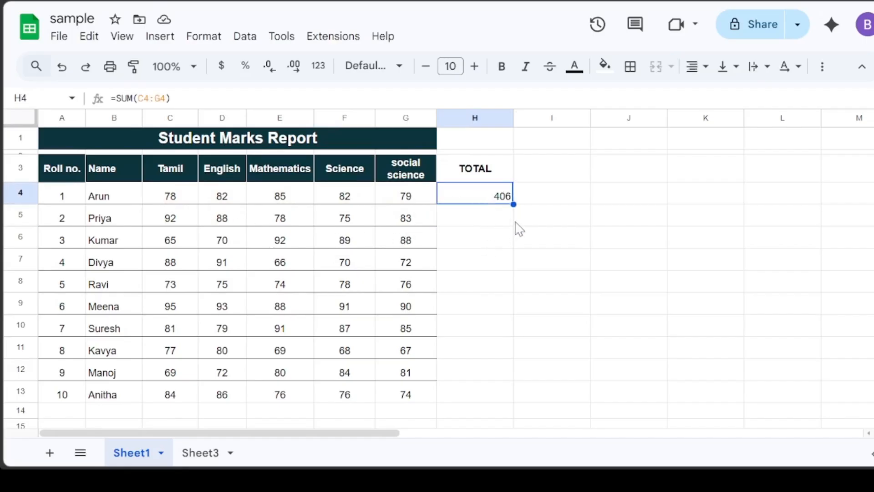
left_click(464, 239)
left_click(474, 200)
left_click_drag(513, 202, 512, 399)
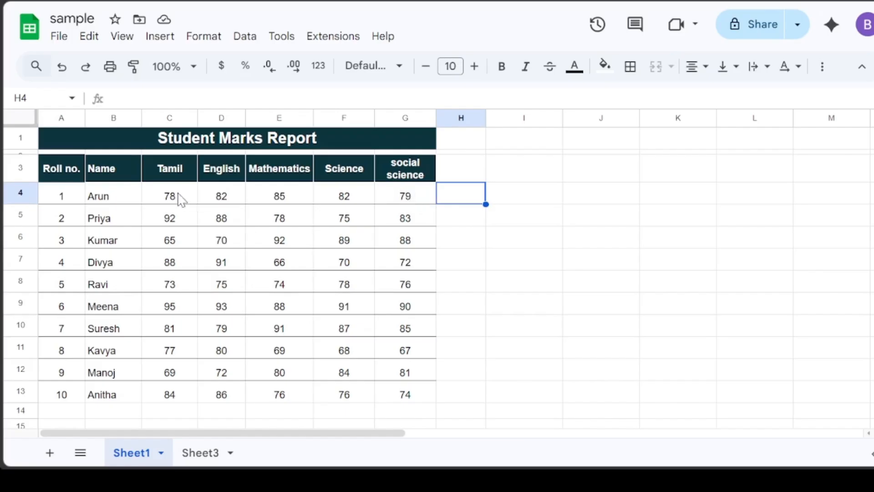
Step: Enter the column header AVERAGE in H3, beside the social science column
left_click_drag(176, 196, 402, 201)
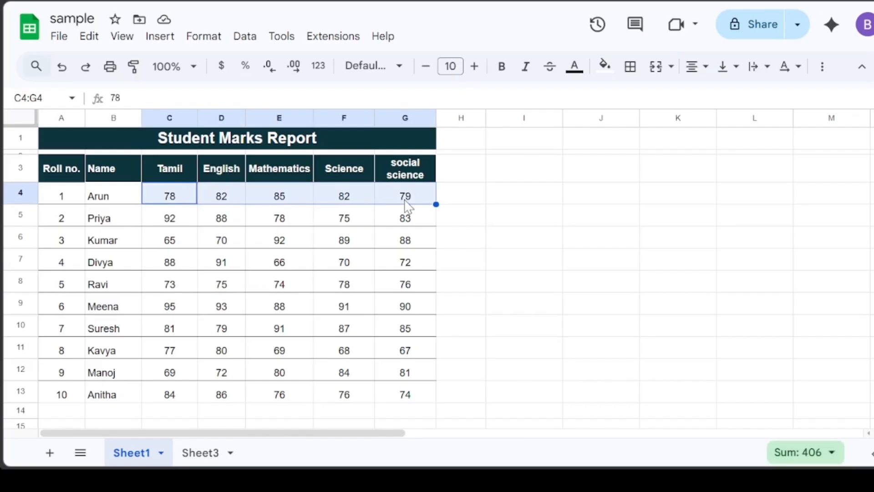
left_click(459, 174)
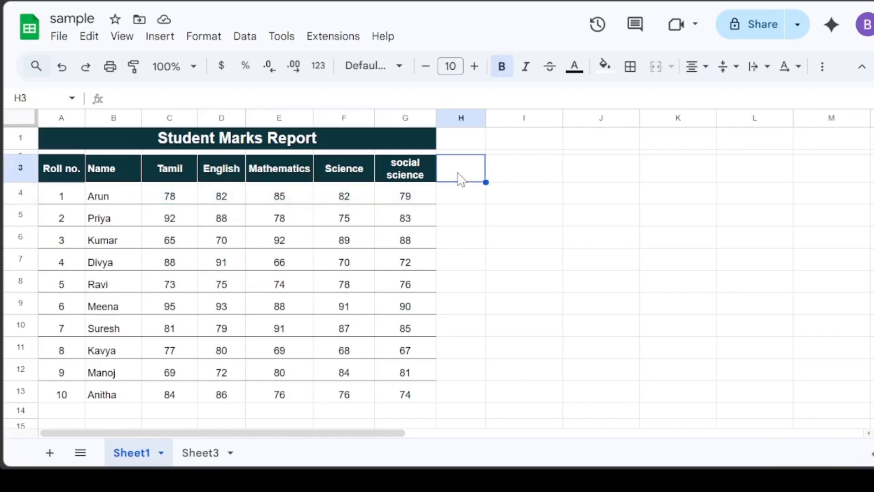
type("AVERAGE")
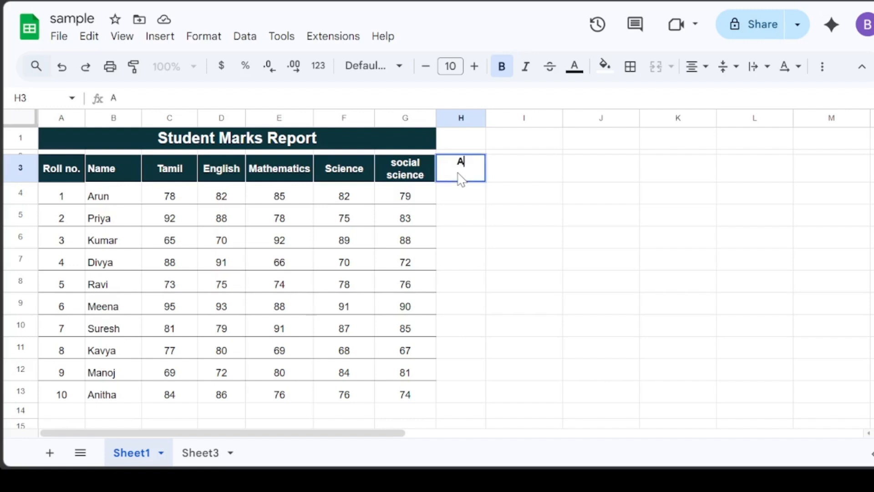
key("Return")
Step: Calculate the average of C4:G4 in H4 with the AVERAGE function and fill the formula down to H13
type("=AVERAGE")
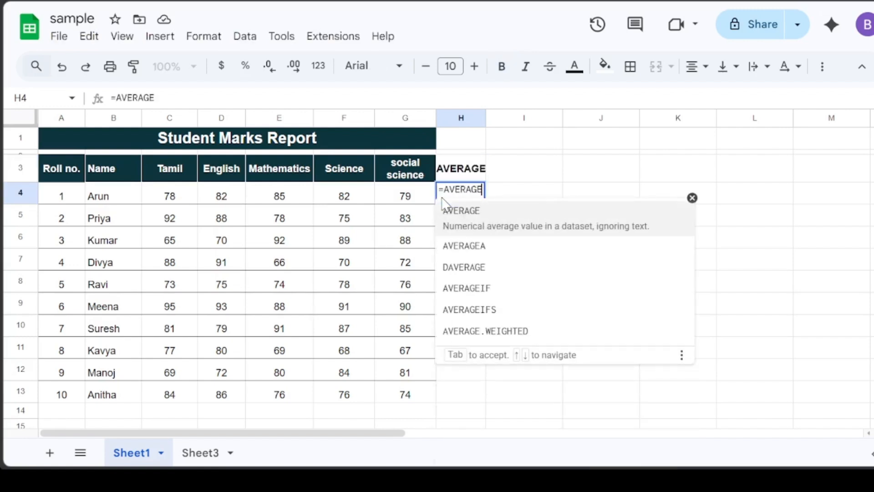
type("(")
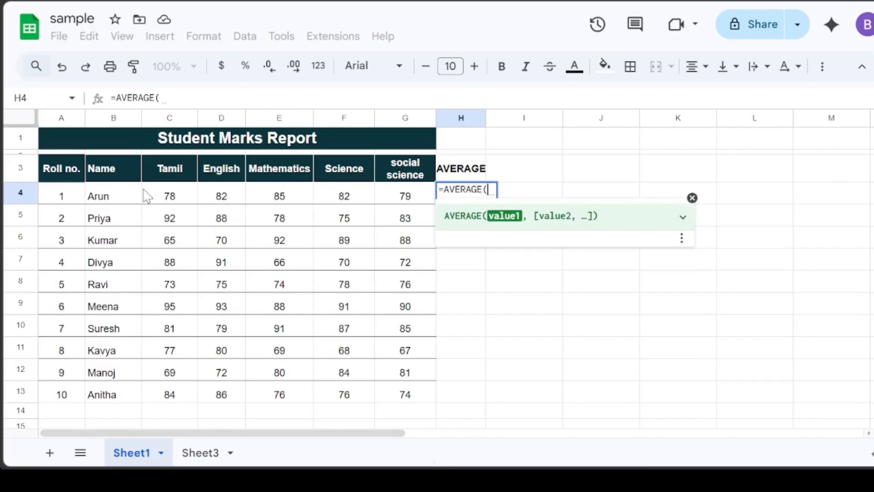
left_click_drag(169, 196, 399, 200)
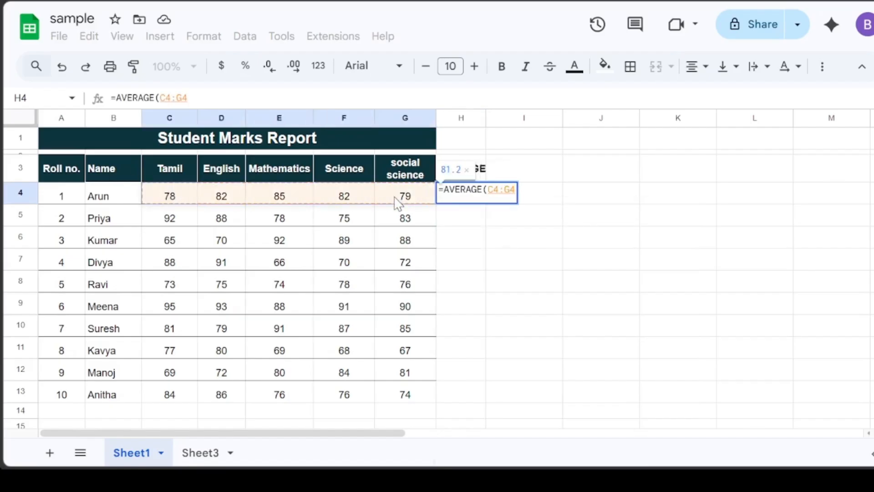
key("Return")
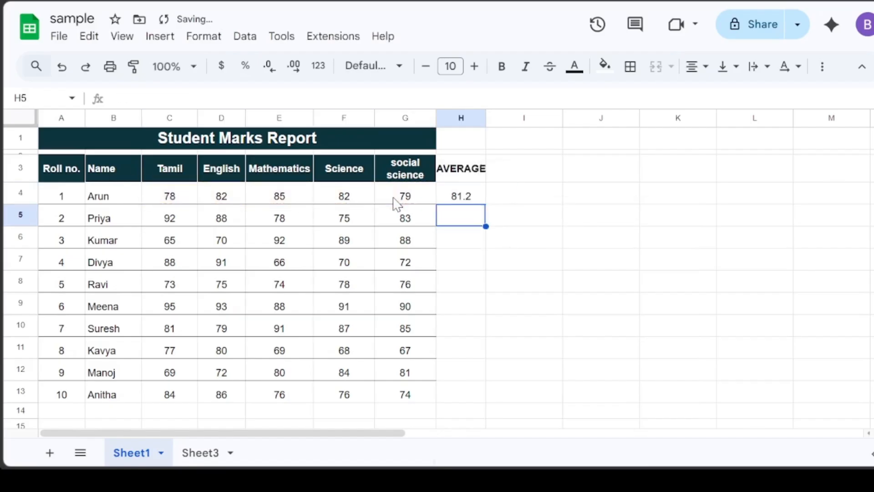
left_click(475, 199)
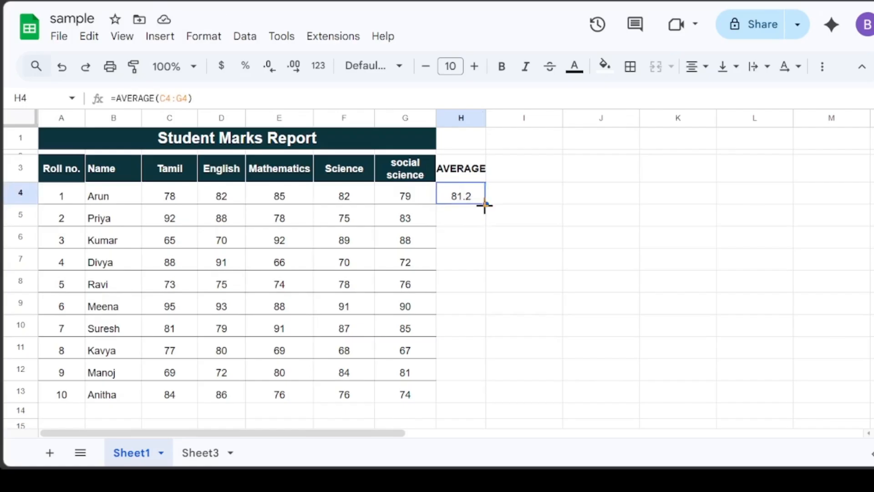
left_click_drag(484, 203, 487, 394)
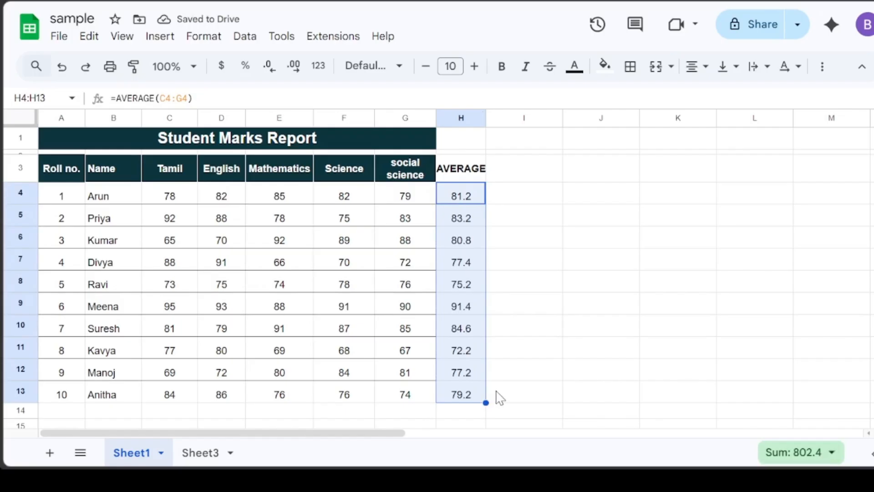
Step: Review the filled AVERAGE formulas in several student rows of column H
left_click(459, 236)
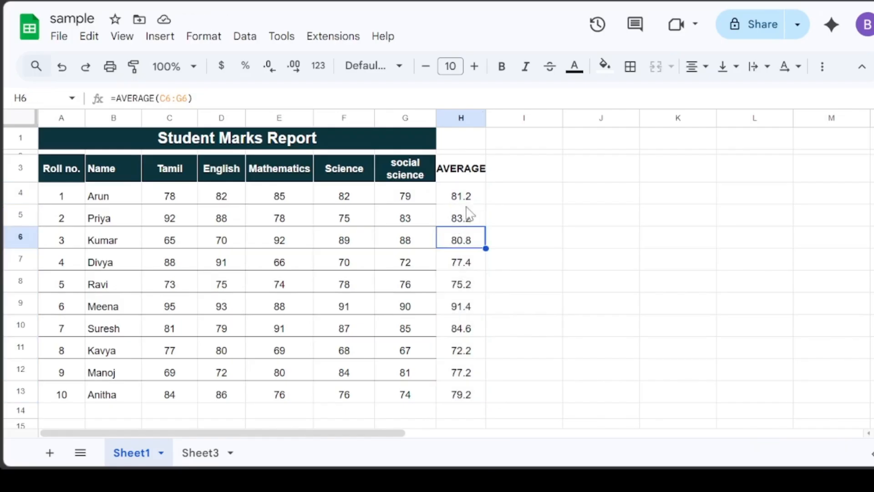
left_click(469, 206)
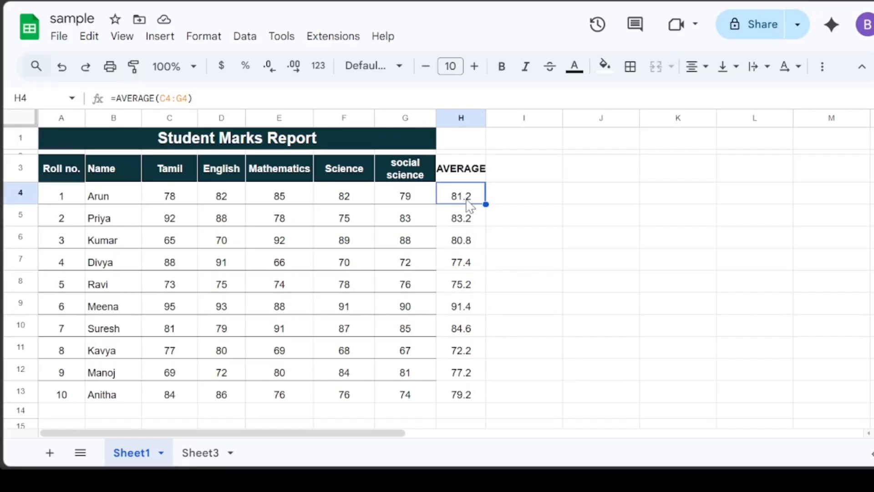
left_click(472, 223)
left_click(476, 242)
left_click(474, 267)
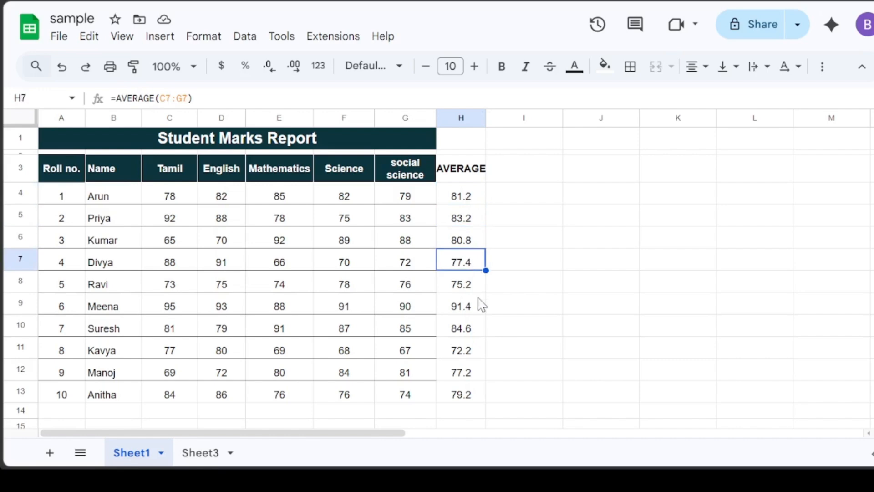
left_click(478, 300)
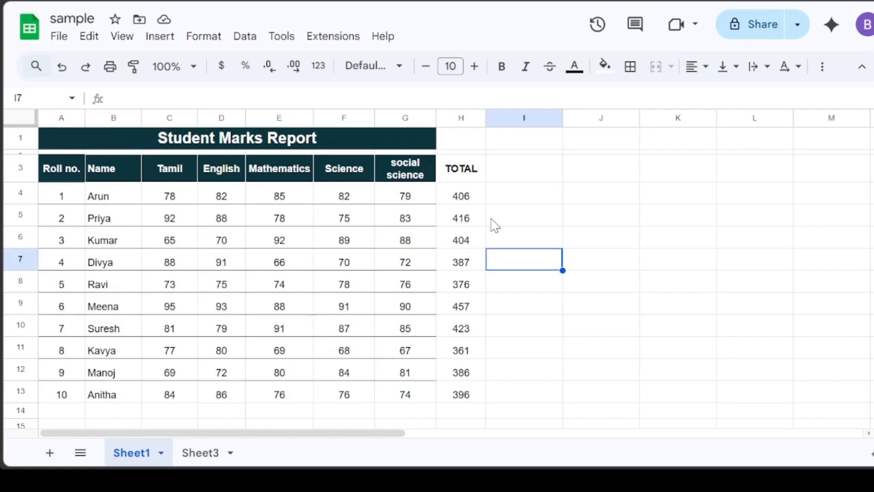
Step: Enter the label TOP MARK in I4, beside the TOTAL column
left_click(518, 205)
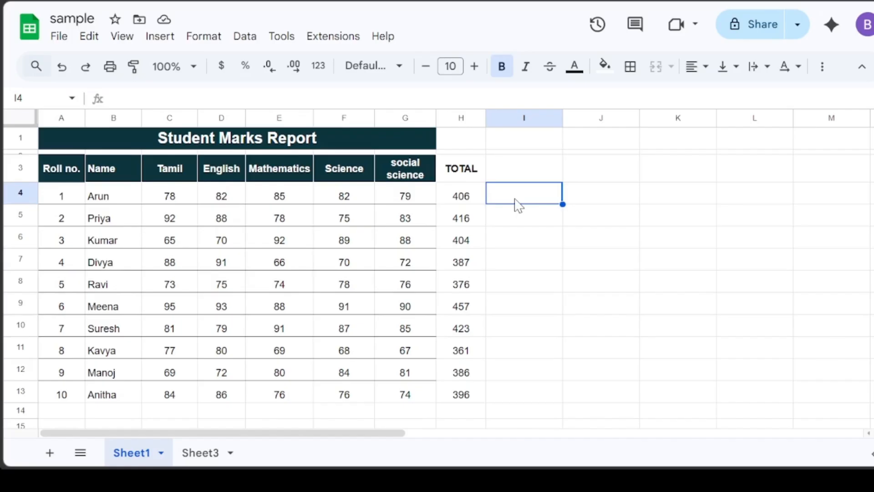
double_click(517, 205)
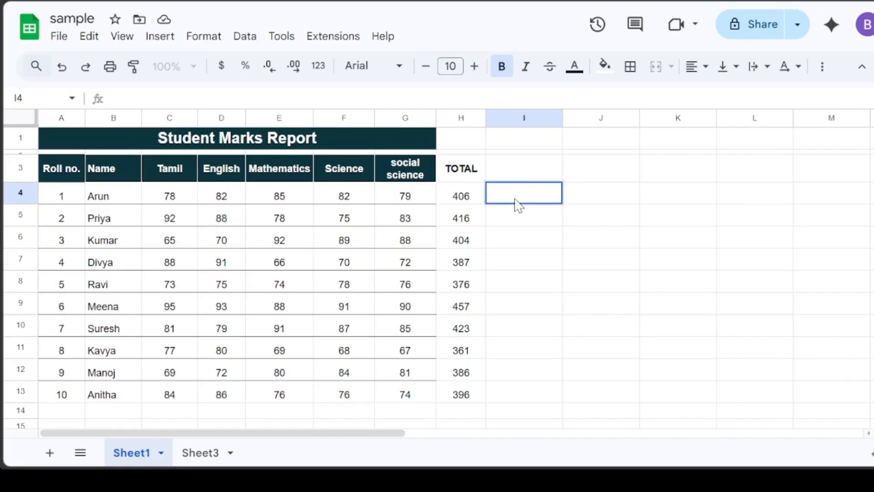
type("TOP MARK")
key("Return")
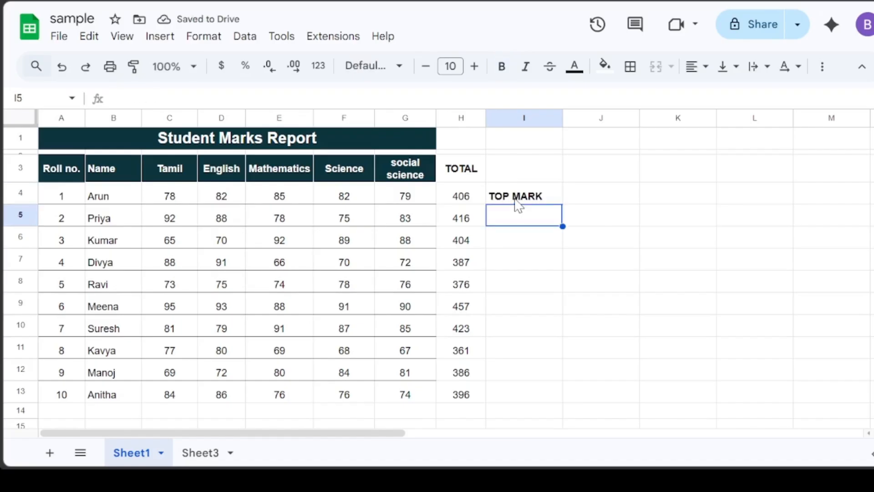
Step: Find the highest total in I5 with a MAX formula over H4:H13
type("=")
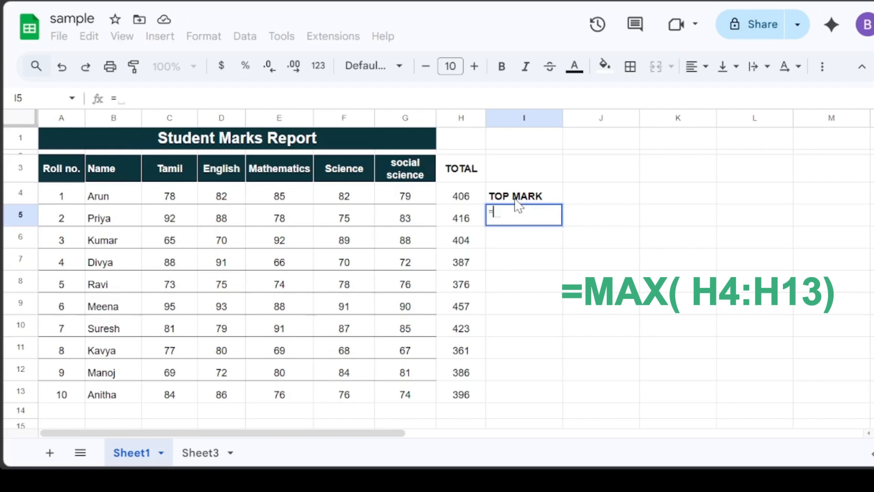
type("MAX")
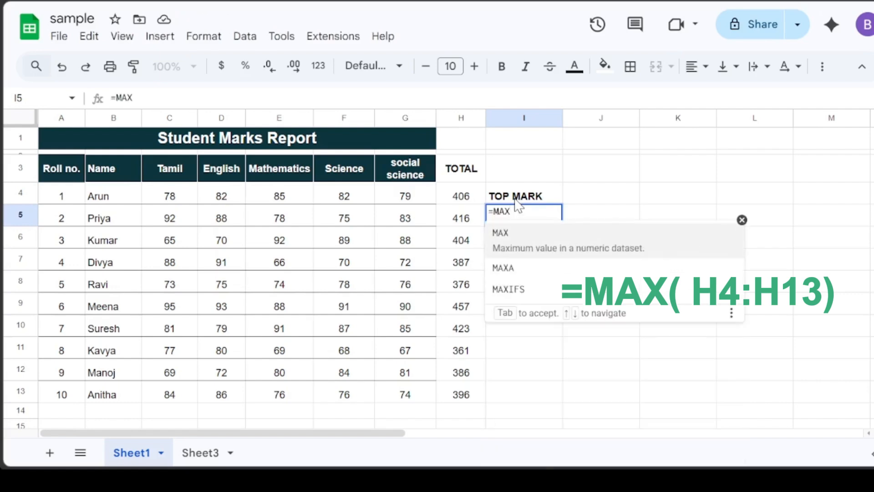
type("(")
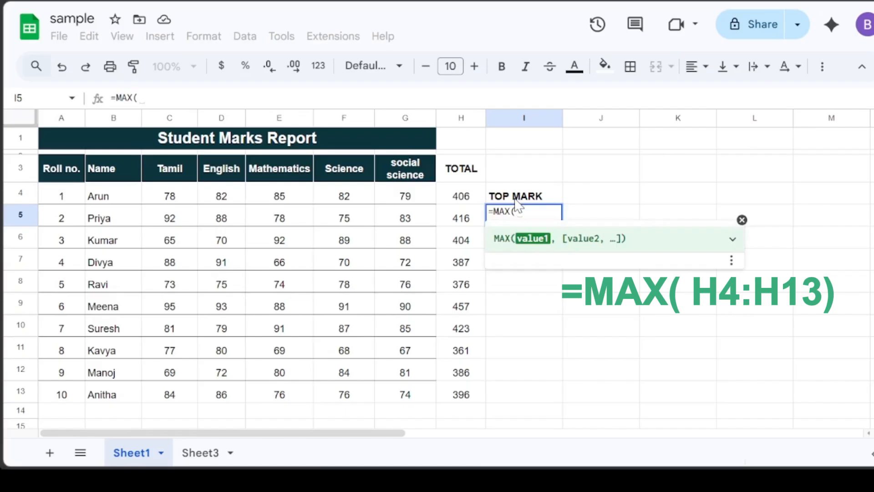
left_click_drag(446, 203, 453, 395)
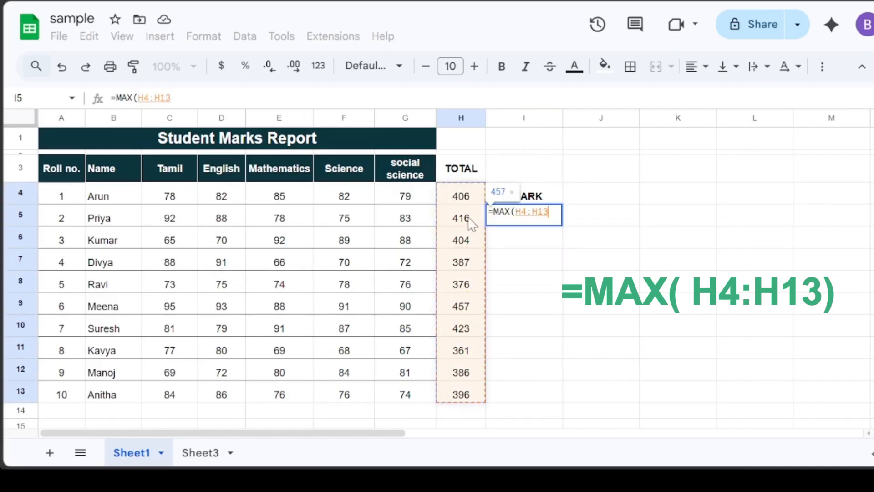
key("Return")
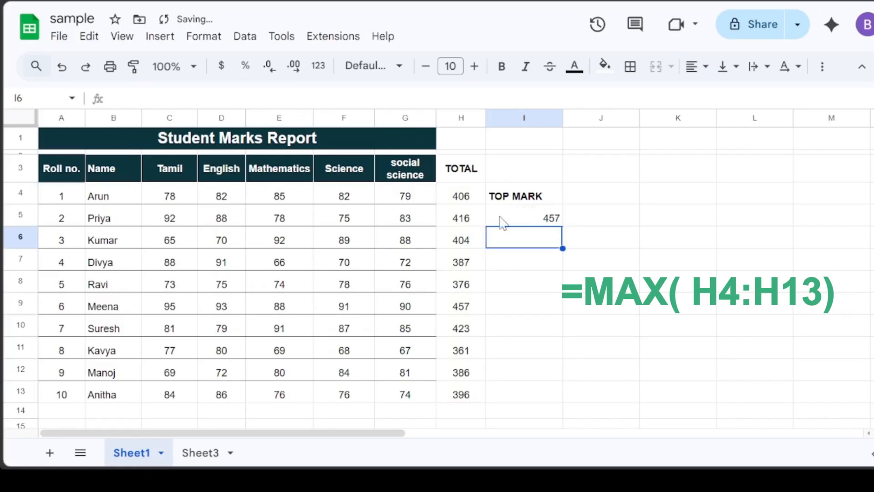
Step: Make the top mark value in I5 bold and select it together with its label, I4:I5
left_click(528, 218)
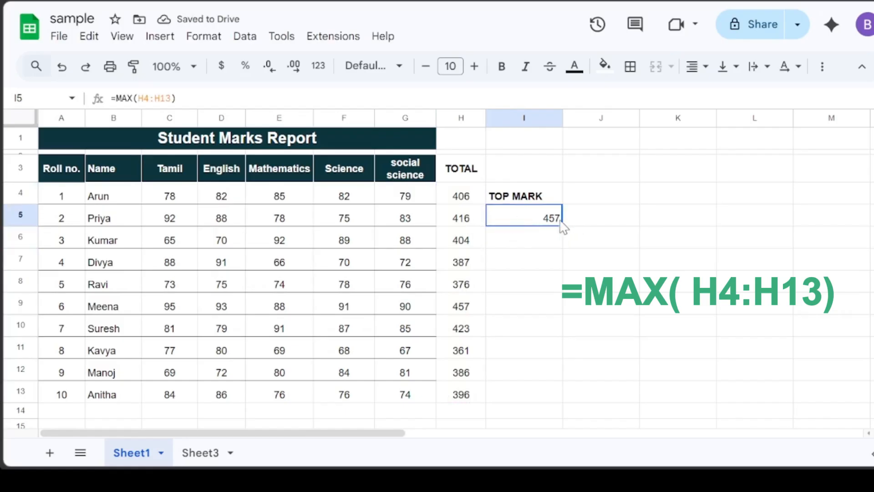
key("ctrl+b")
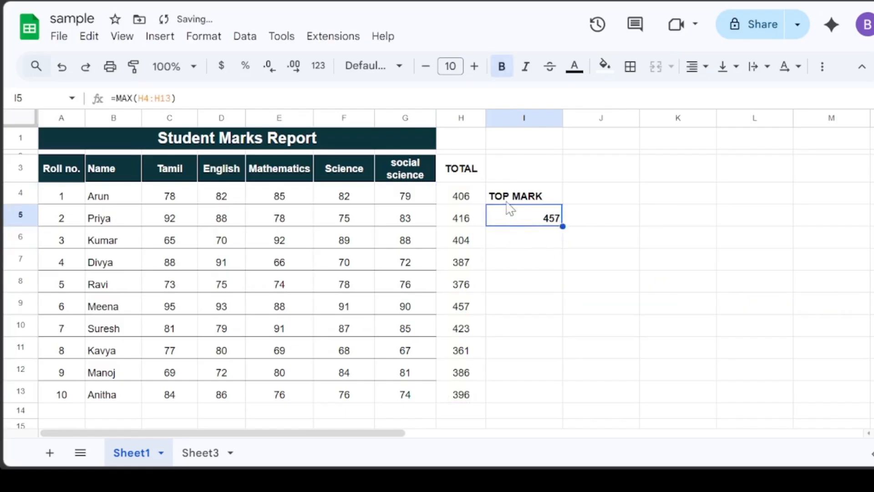
left_click_drag(509, 199, 533, 232)
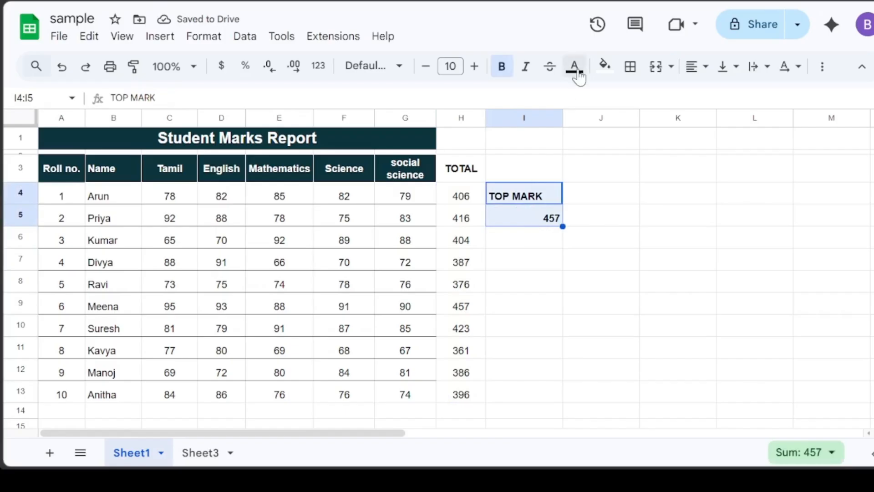
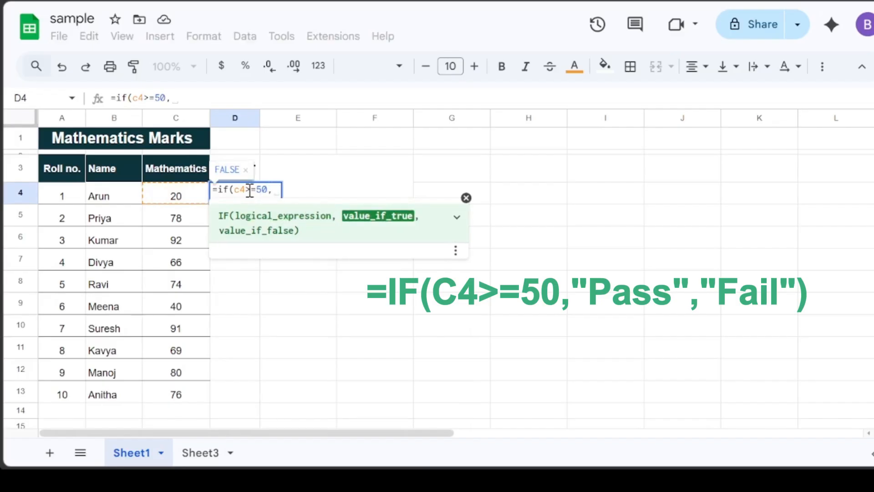
Step: Complete the IF formula in D4 to return "Pass" when C4>=50 and otherwise "Fail", and autofill it down to D13
type("\"Pass\",")
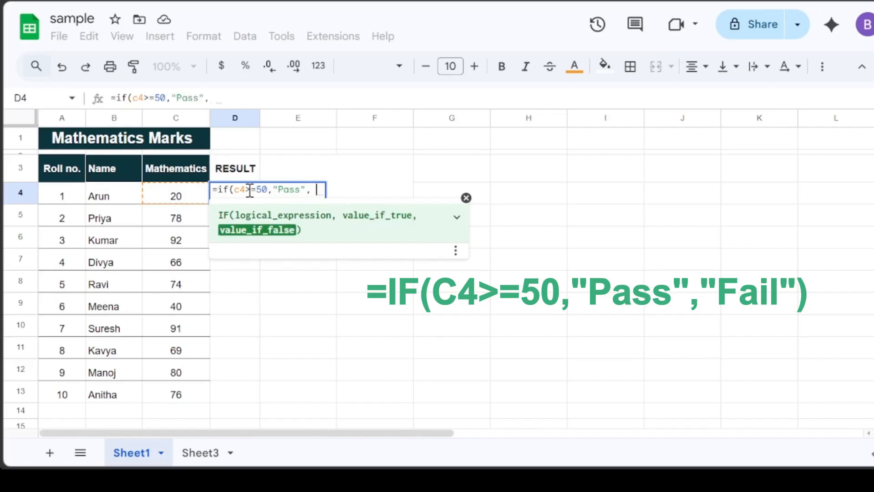
type("\"Fail\"")
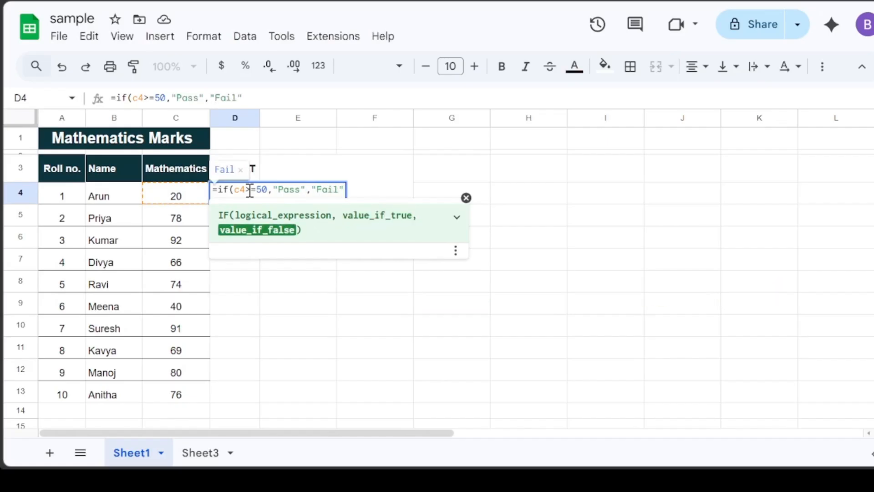
type(")")
key("Return")
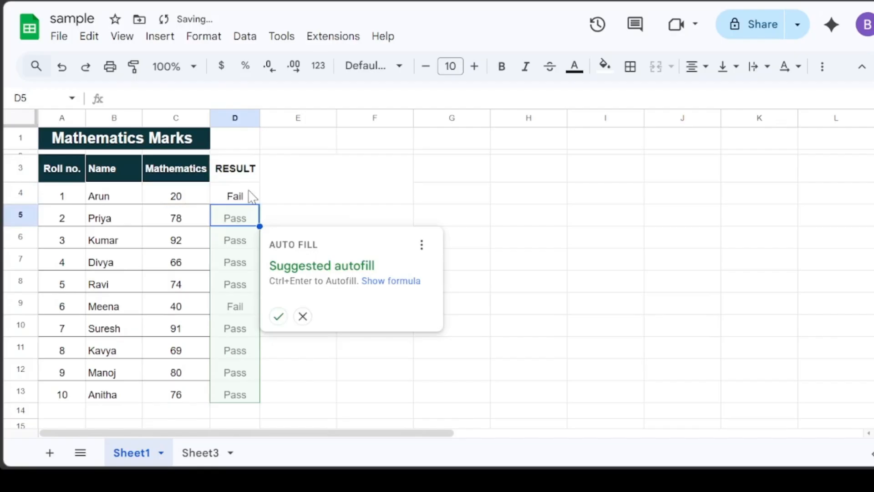
left_click(279, 316)
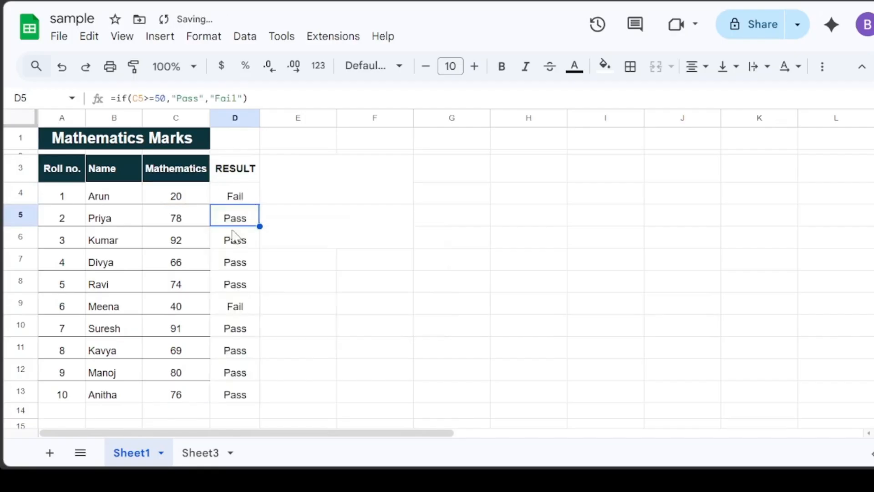
Step: Review the filled Pass and Fail results in the RESULT column for all ten students
left_click(242, 370)
left_click_drag(232, 200, 249, 378)
left_click(291, 376)
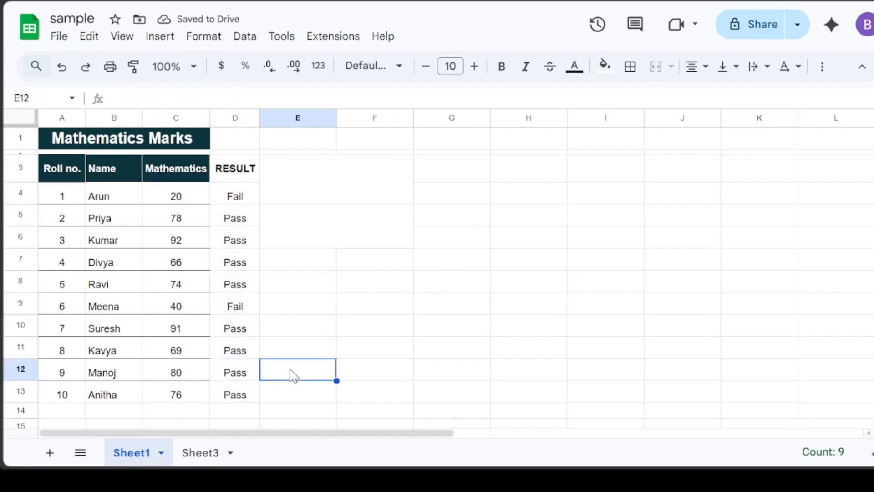
scroll(258, 252, "down", 2)
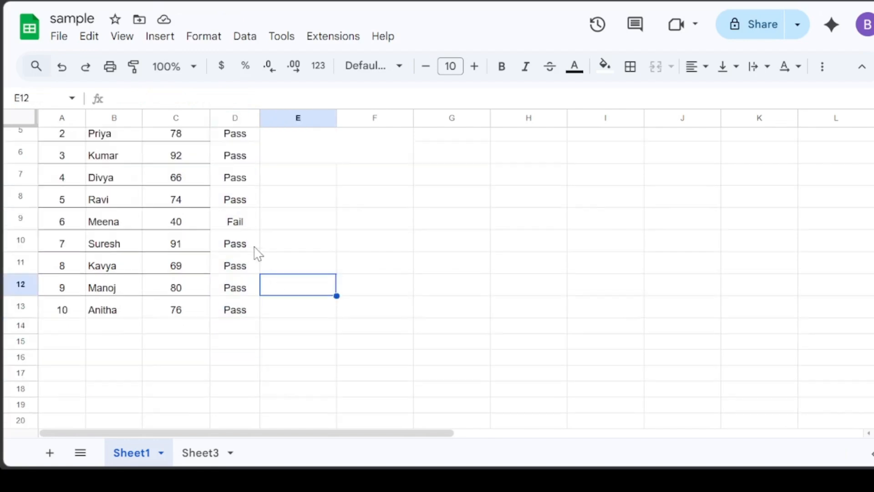
scroll(253, 251, "up", 2)
left_click(249, 241)
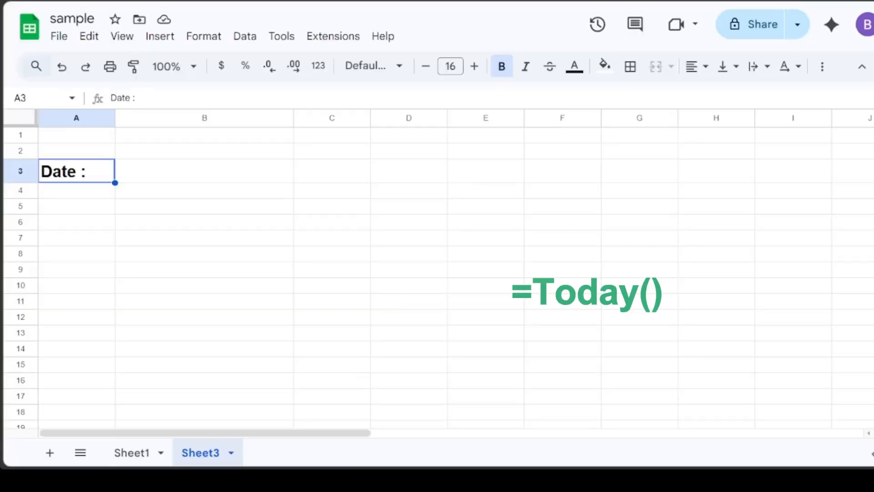
Step: Insert the current date beside the Date label in B3 with =today() and make it bold
left_click(147, 179)
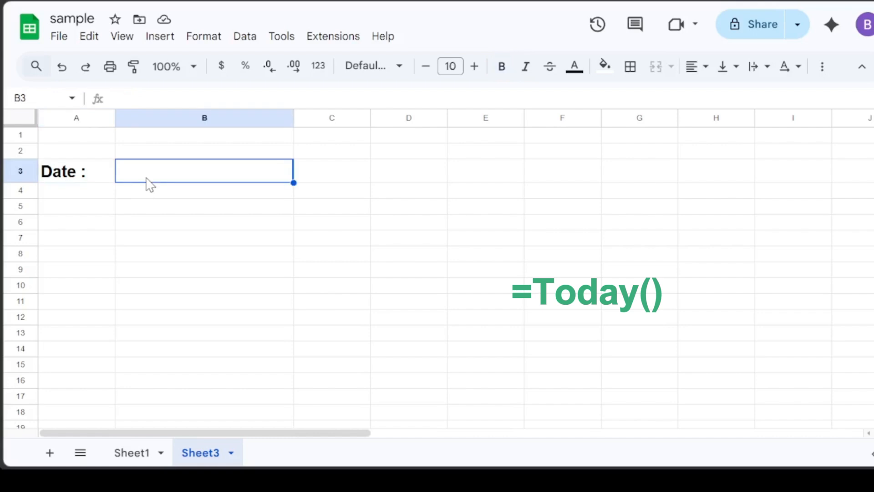
type("=")
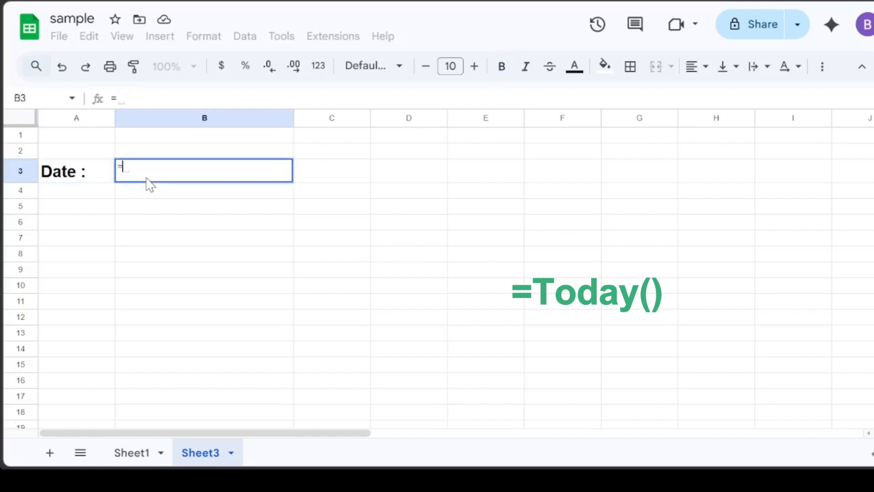
type("today()")
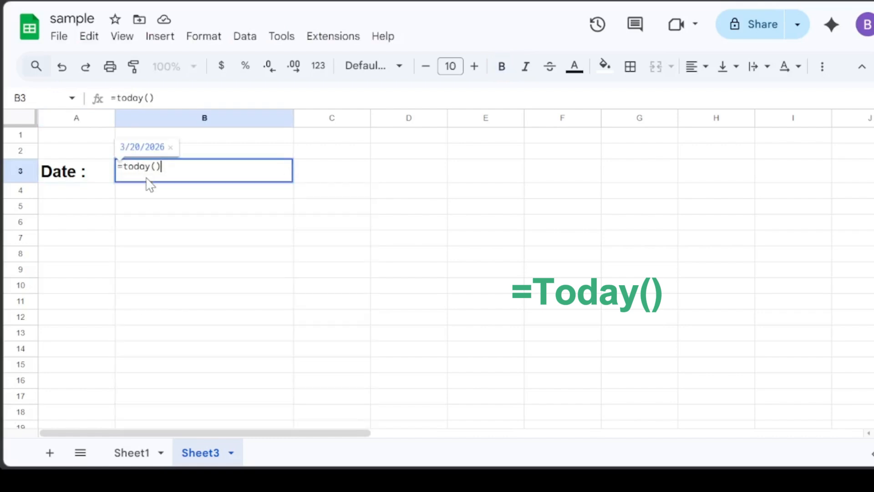
key("Return")
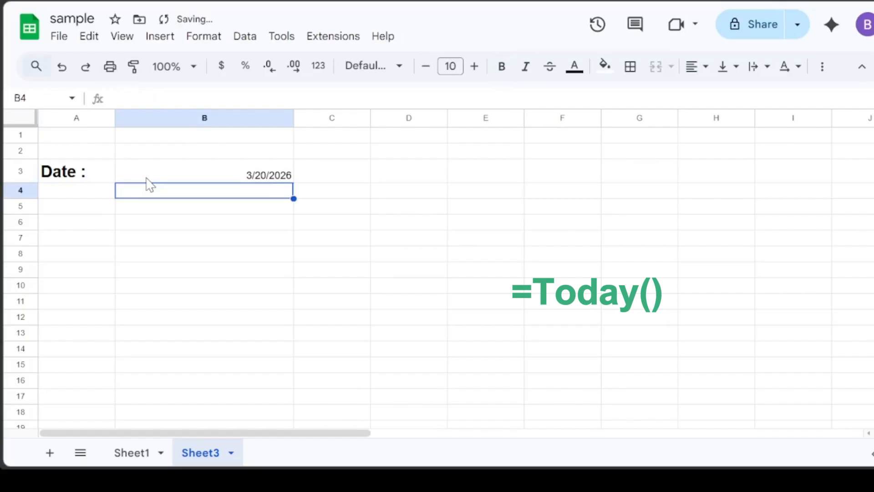
left_click(209, 173)
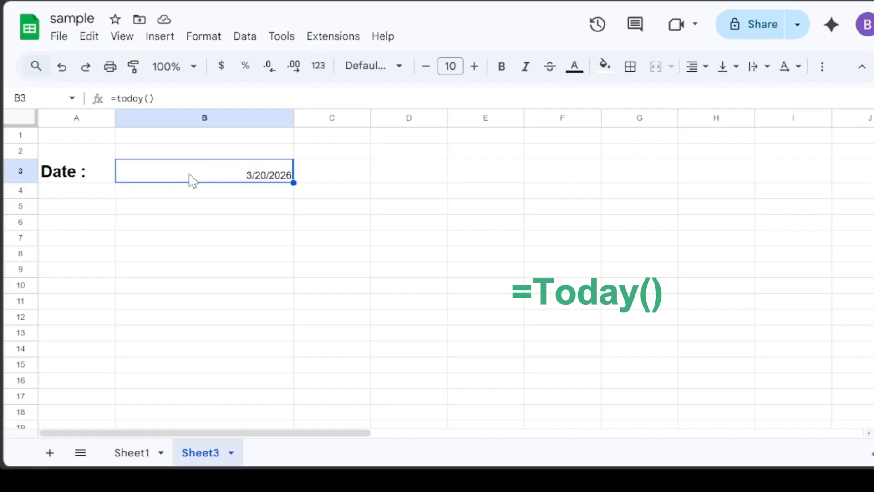
key("ctrl+b")
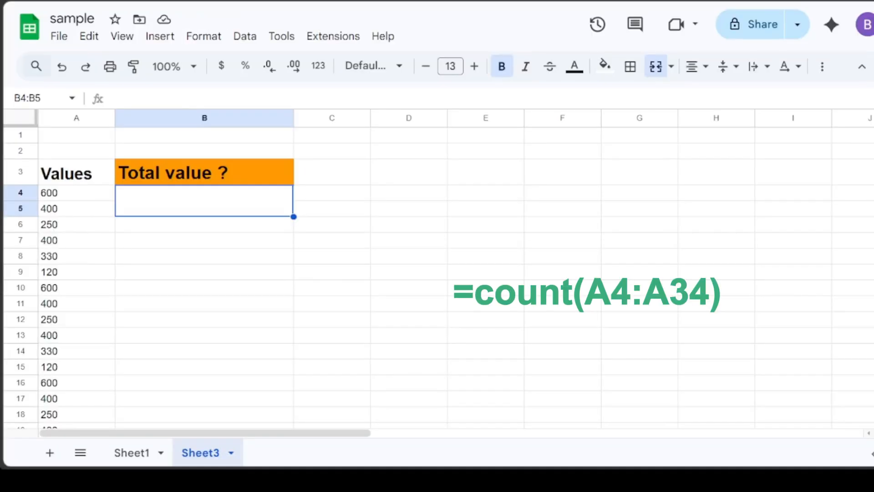
Step: Count the entries of the Values column in merged cell B4:B5 with a COUNT formula over A4:A34
left_click(76, 198)
scroll(82, 224, "down", 9)
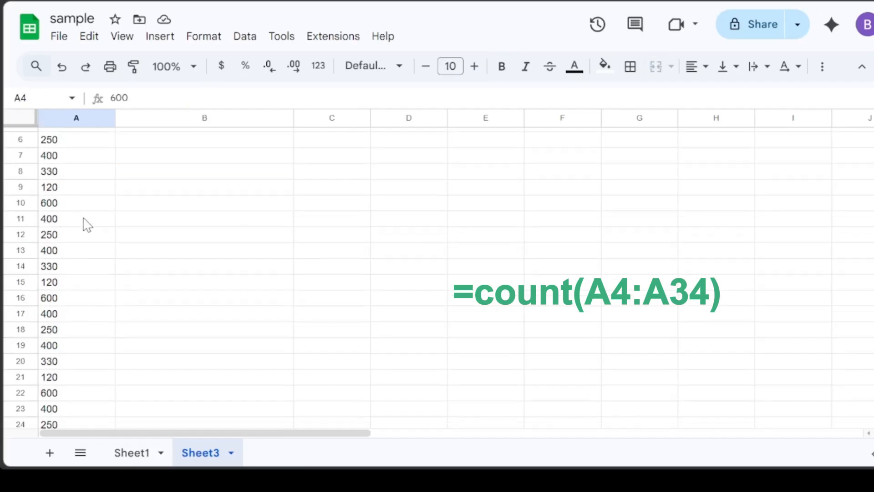
scroll(84, 229, "up", 2)
scroll(89, 235, "up", 7)
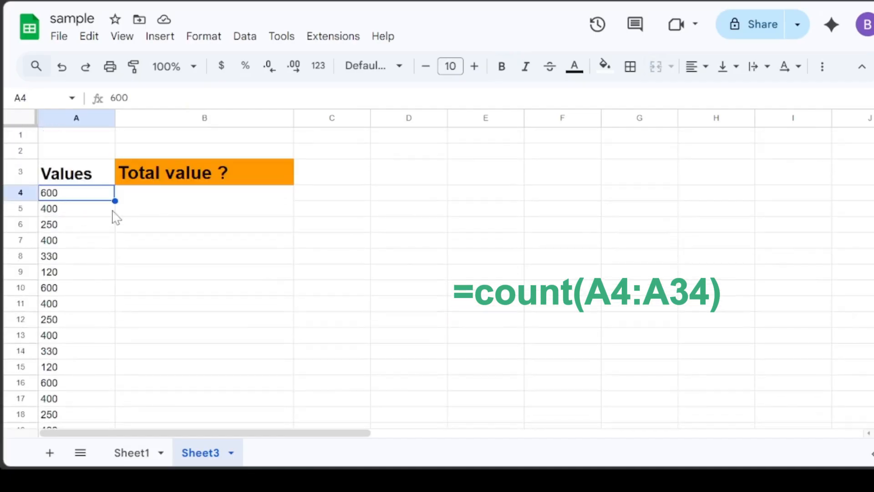
left_click(151, 207)
type("=")
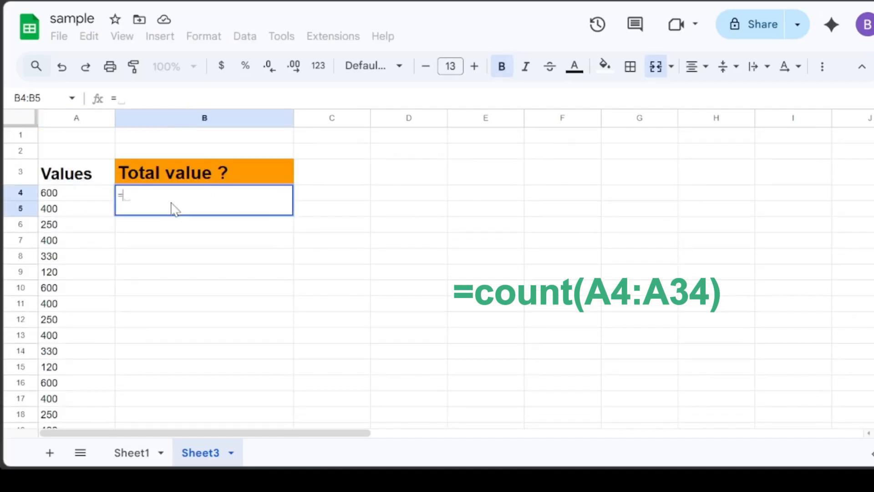
type("c")
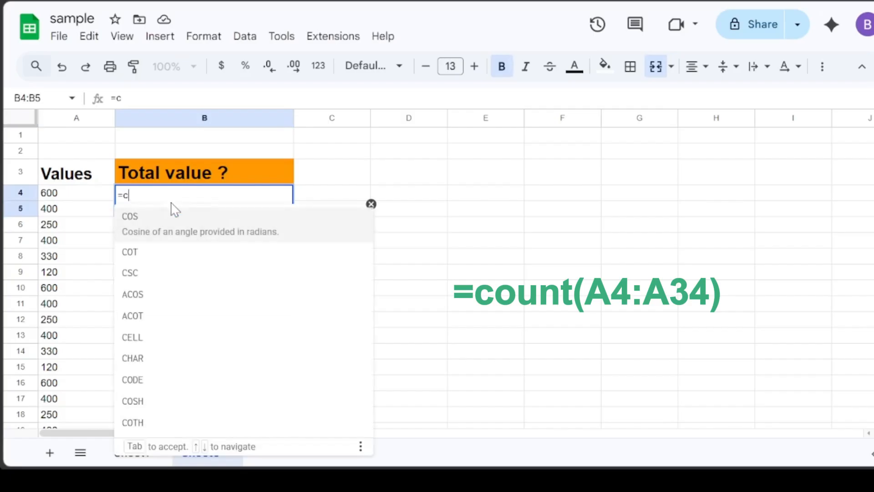
type("ount(")
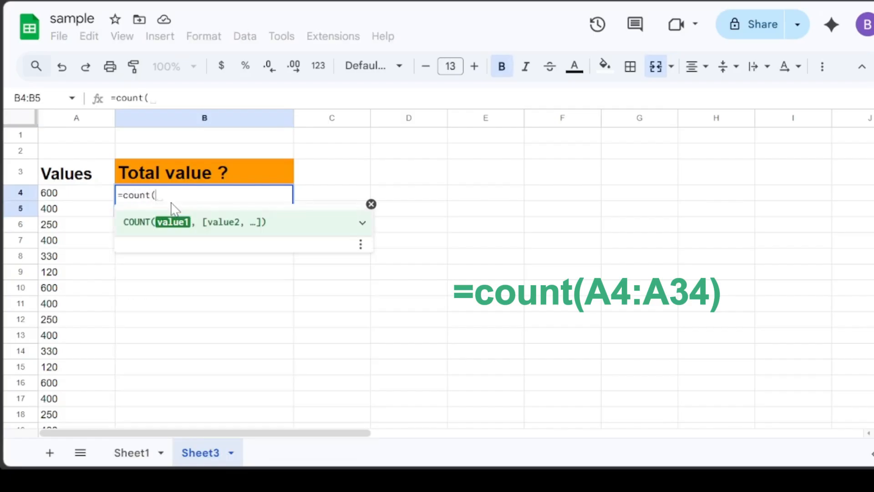
mouse_move(74, 194)
left_mouse_down()
mouse_move(82, 453)
mouse_move(84, 359)
left_mouse_up()
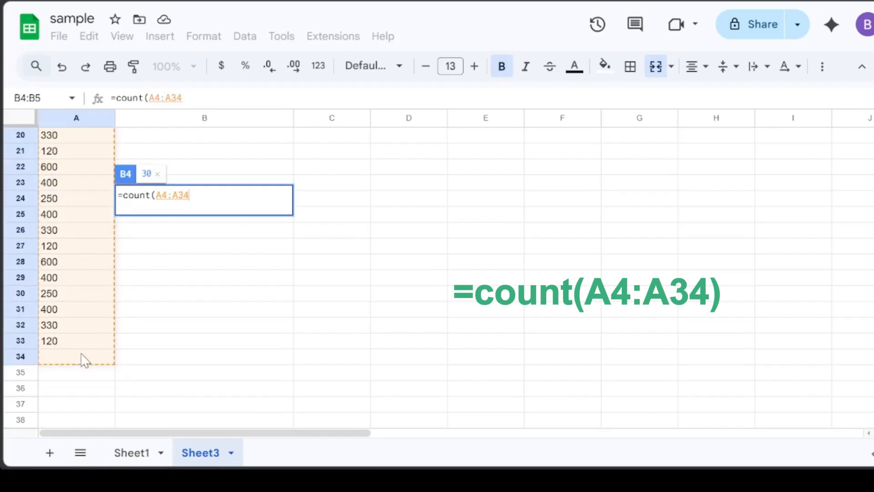
key("Return")
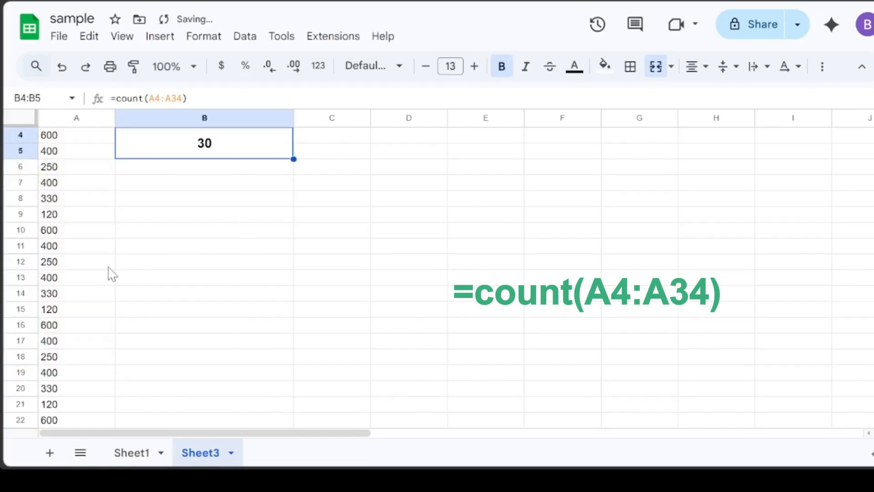
scroll(132, 250, "up", 1)
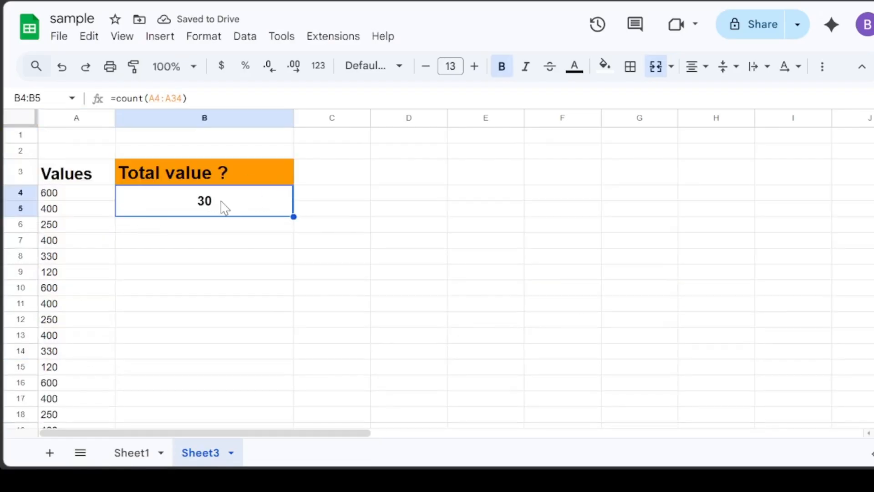
Step: Go through individual entries of the Values column to see what the COUNT formula covers
left_click(75, 198)
left_click(78, 227)
left_click(81, 241)
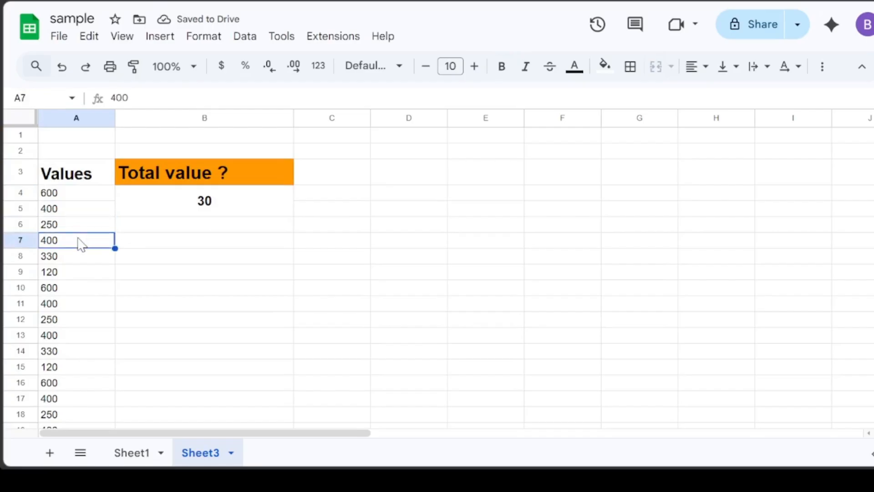
left_click(82, 257)
left_click(85, 304)
left_click(86, 319)
left_click(85, 340)
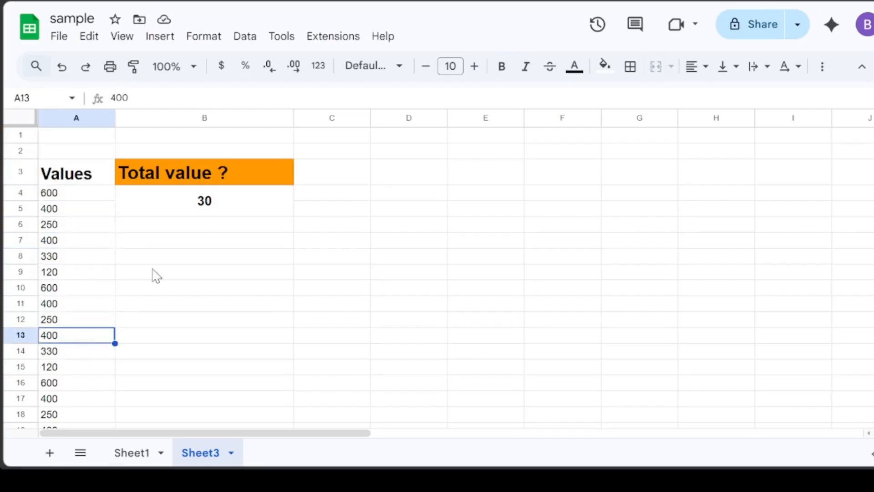
left_click(194, 221)
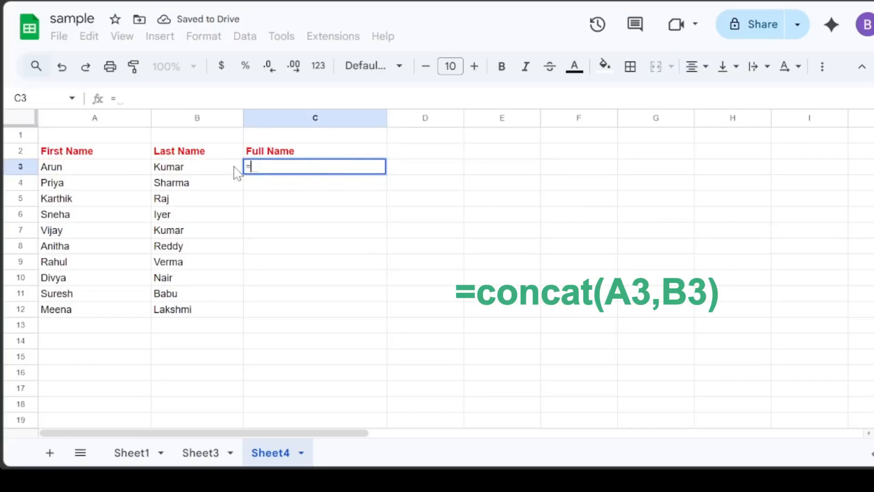
Step: Join the first and last name in C3, under Full Name, with a CONCAT formula on A3 and B3
type("con")
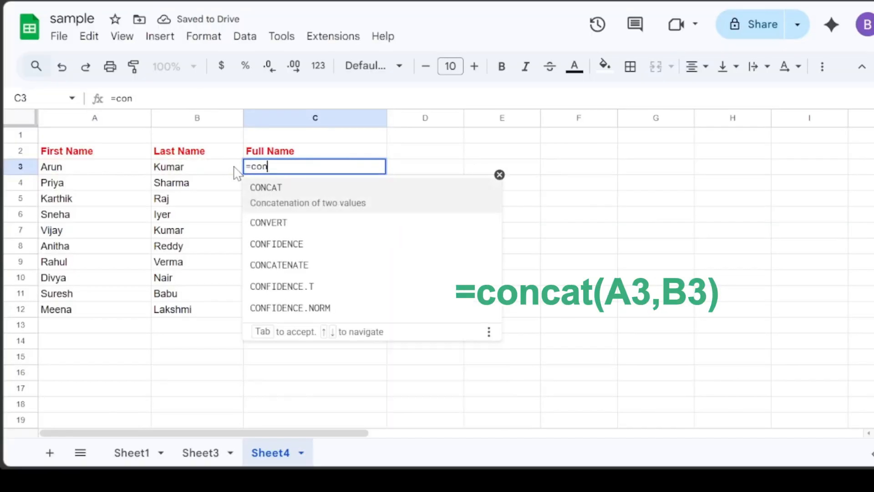
type("cat)")
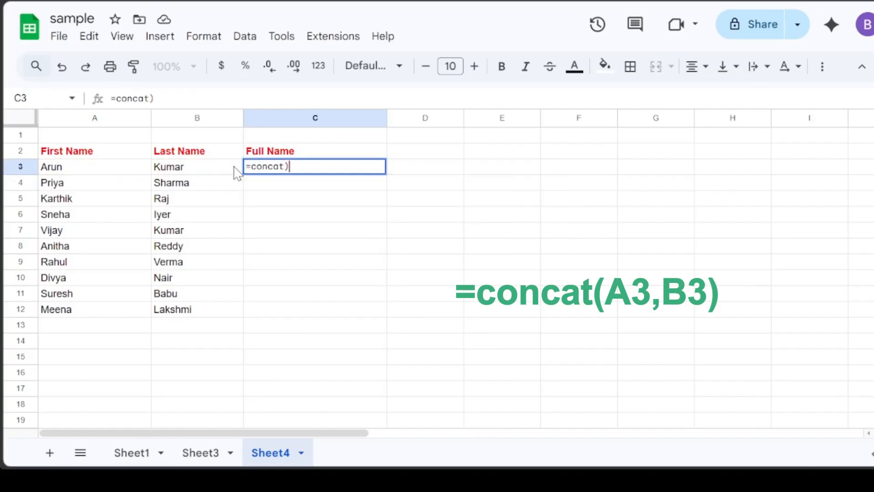
key("BackSpace")
type("(")
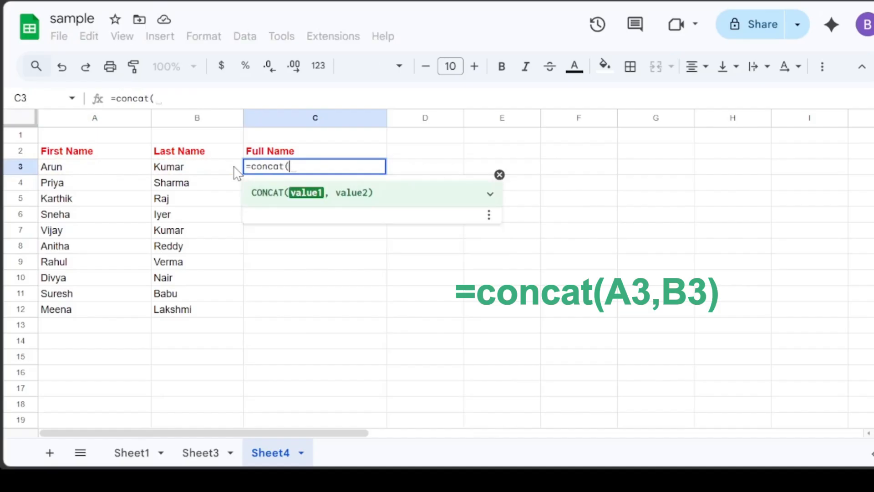
left_click(58, 169)
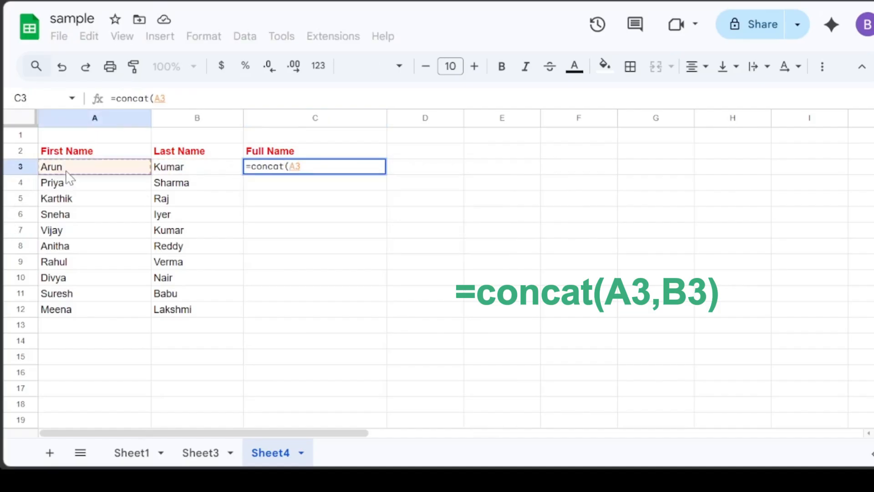
type(",")
left_click(207, 172)
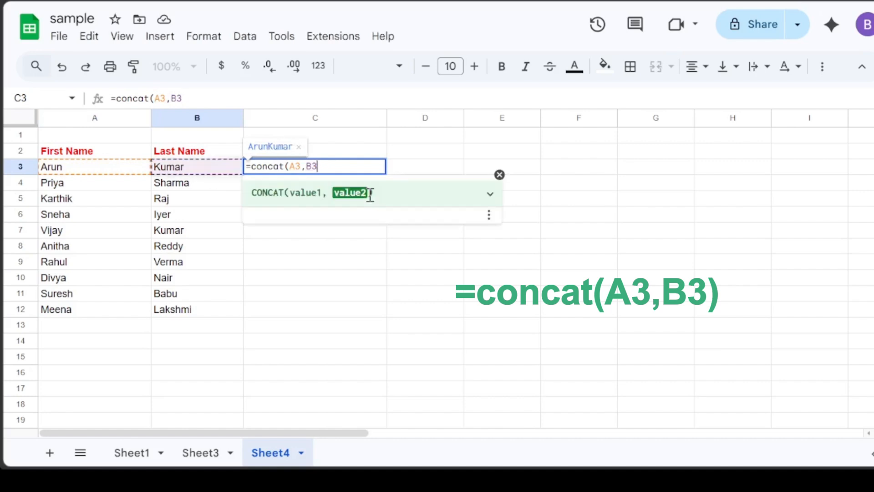
key("Return")
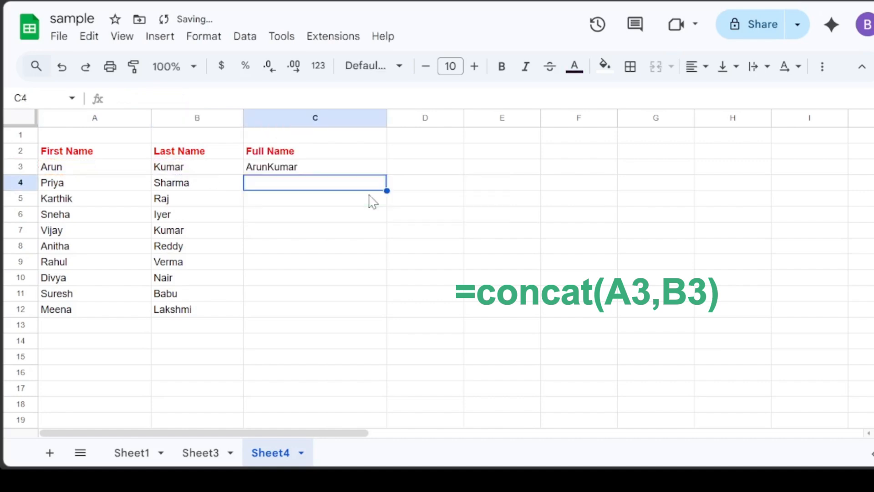
Step: Fill the CONCAT formula from C3 down to C12 and check the joined name in row 12 against its source cells
left_click(332, 171)
left_click_drag(386, 173, 396, 307)
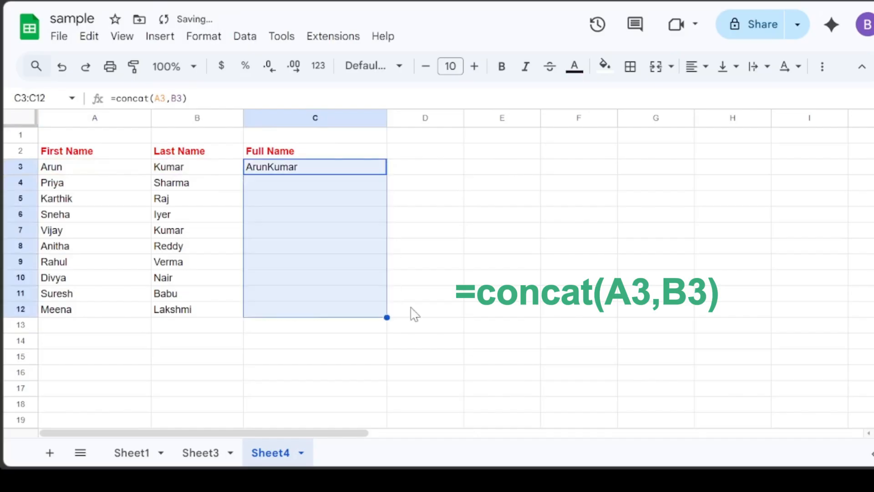
left_click(446, 300)
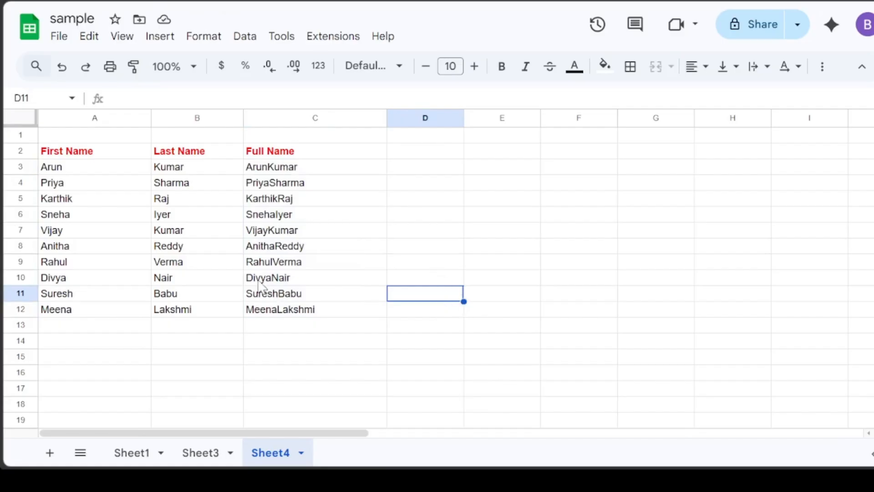
left_click(99, 315)
left_click(177, 309)
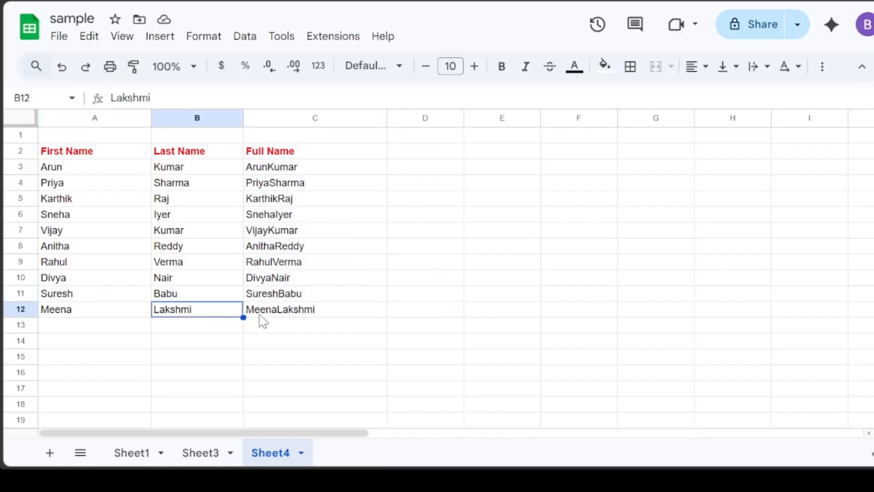
left_click(292, 313)
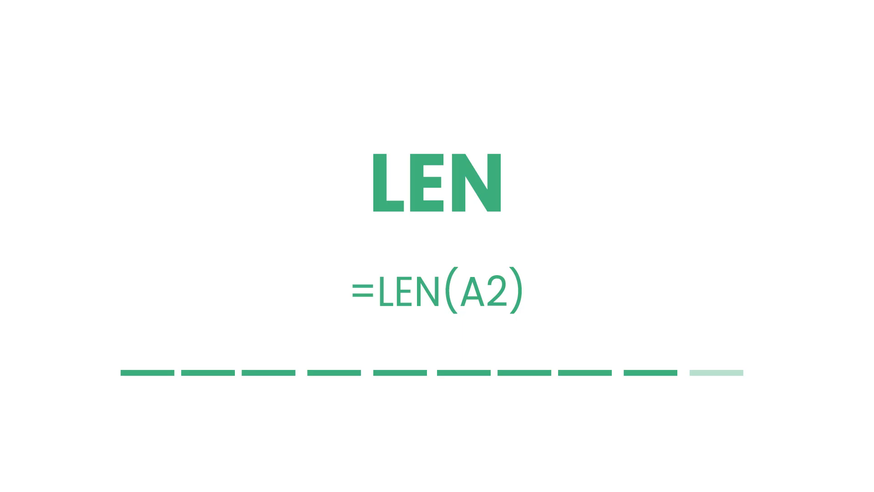